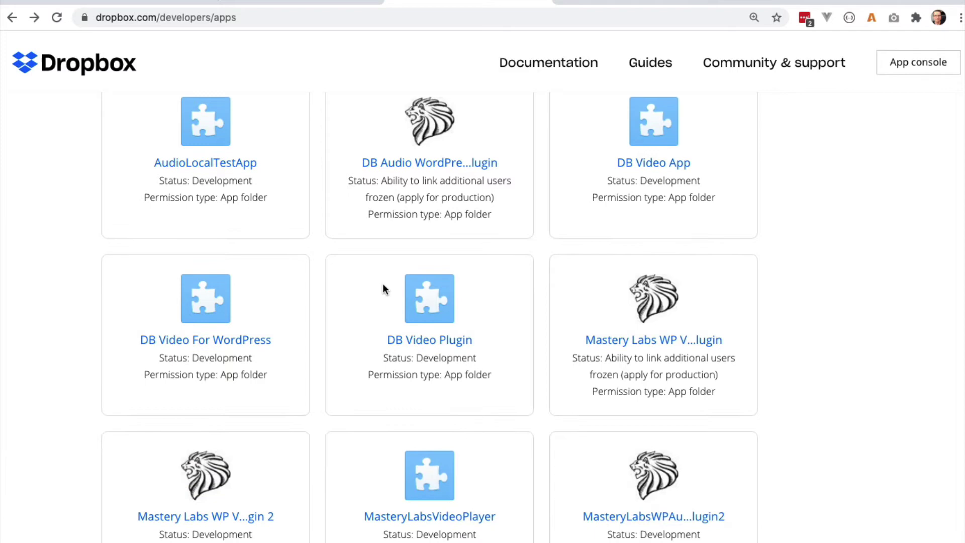
Step: Start a new Dropbox app using the Scoped access API with App folder access
scroll(383, 283, "up", 3)
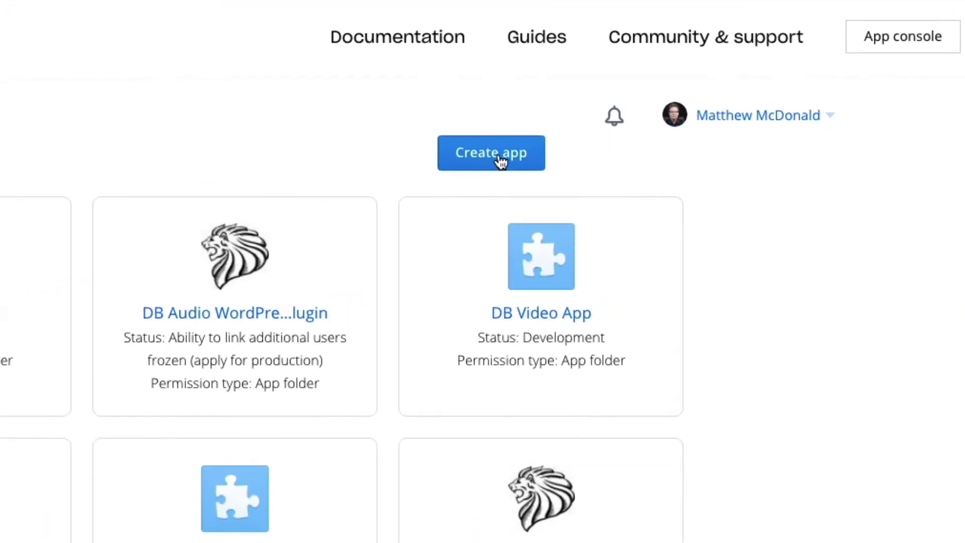
left_click(624, 153)
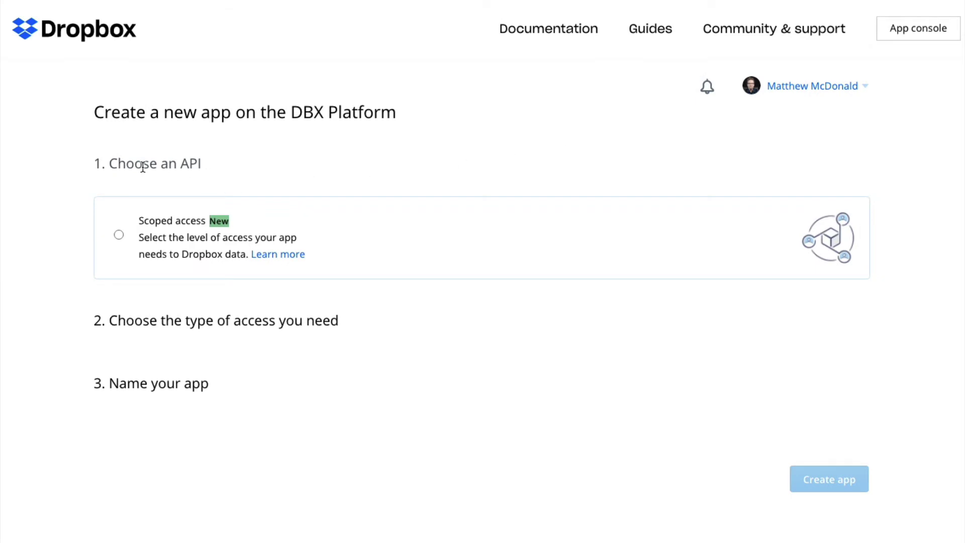
left_click(119, 235)
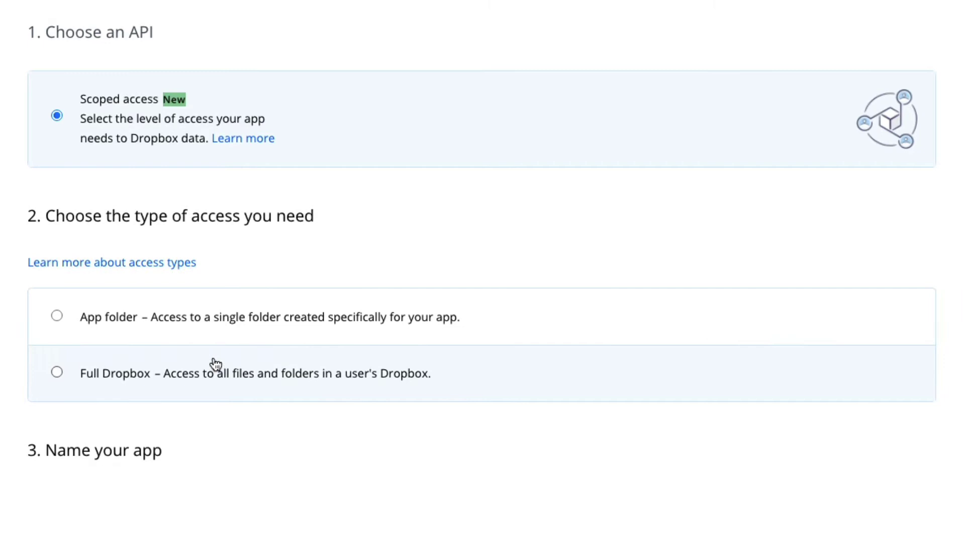
left_click(57, 317)
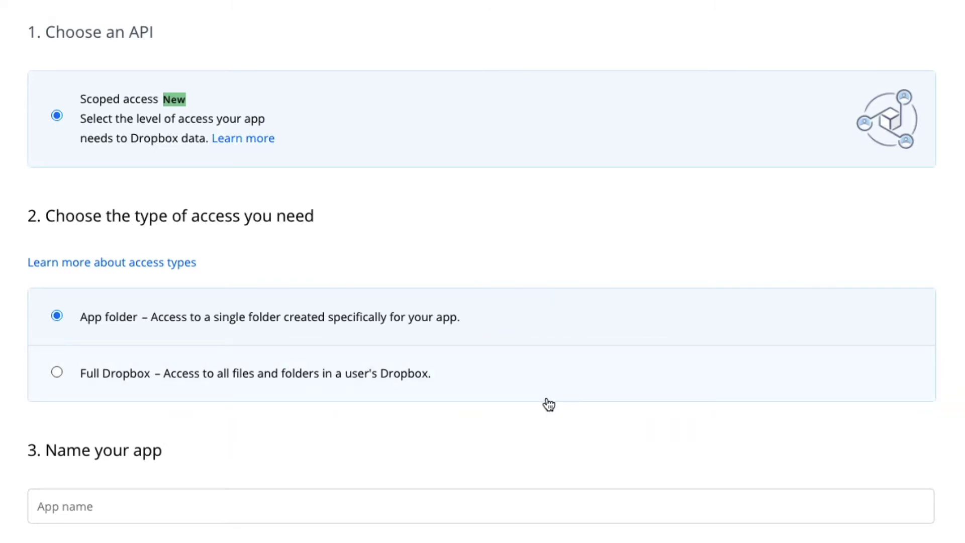
scroll(545, 403, "down", 3)
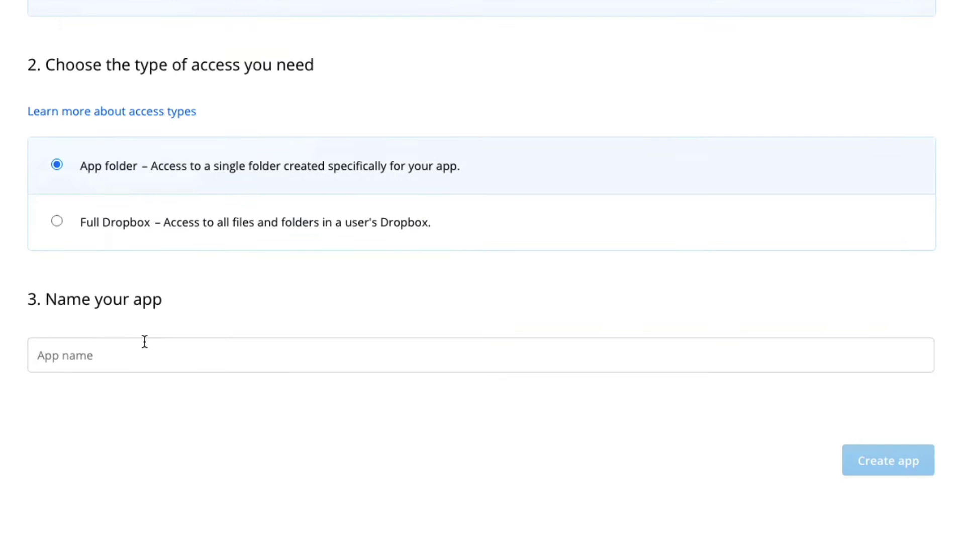
Step: Try creating the app with the name 'My Custom App'
left_click(153, 358)
type("My Custom C")
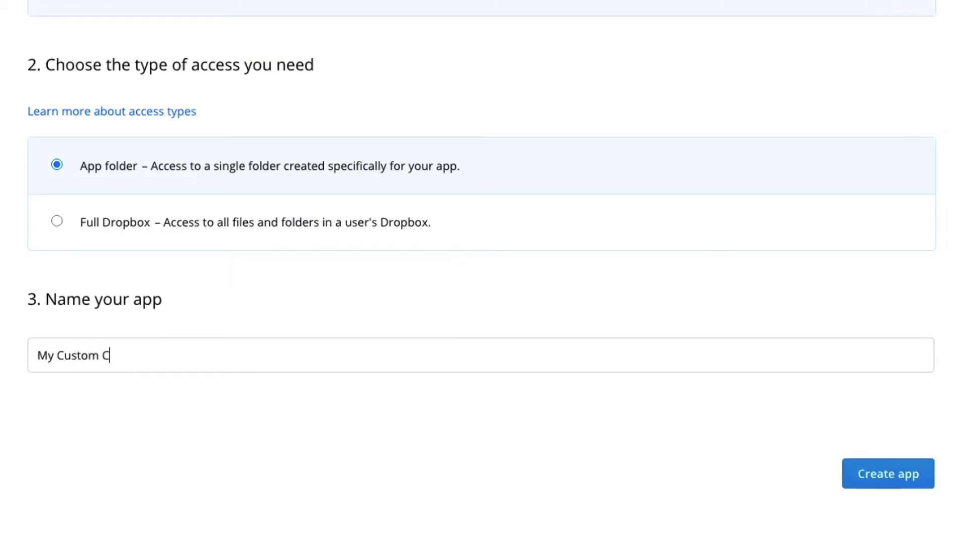
key("BackSpace")
type("App")
left_click(898, 482)
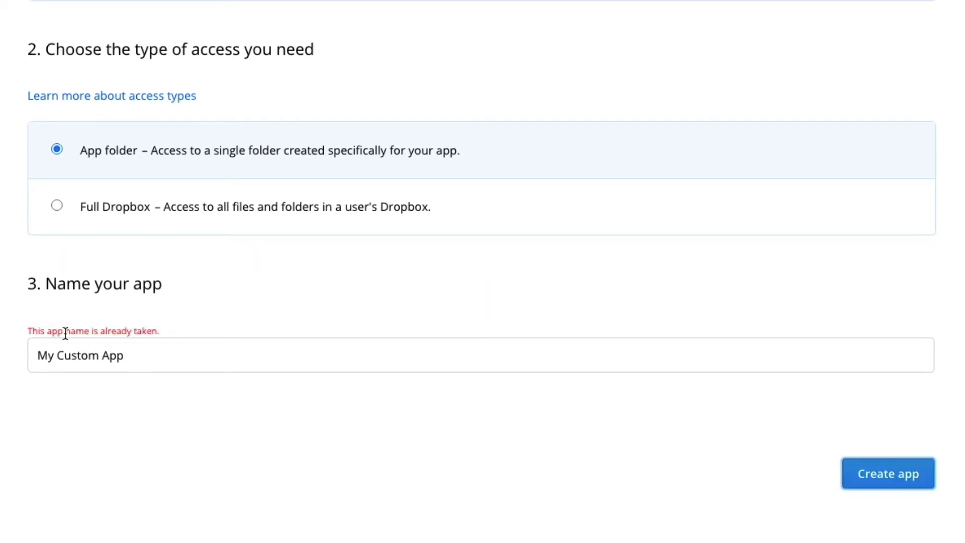
Step: Replace the taken name with 'Real Video Guy' and create the app
left_click_drag(30, 331, 157, 330)
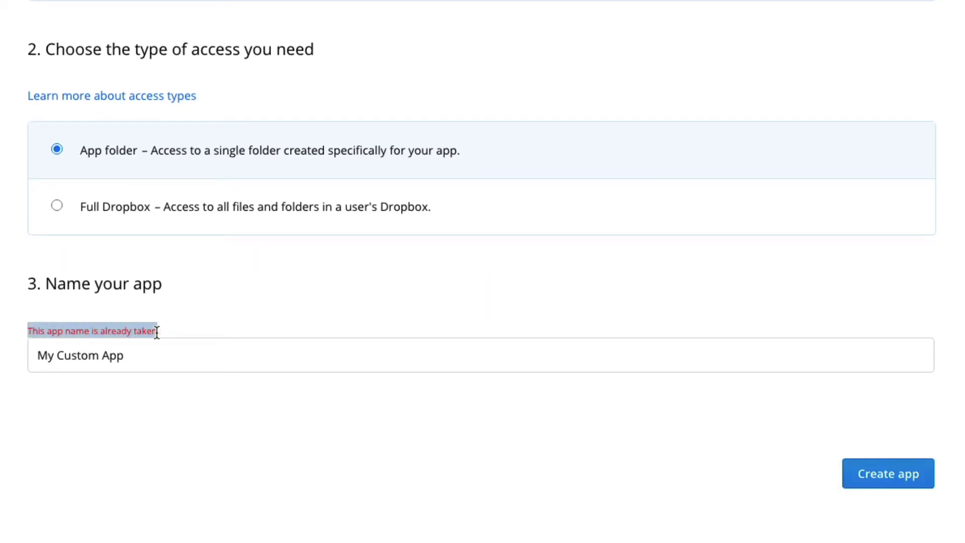
left_click(154, 367)
key("ctrl+a")
type("Real Video ")
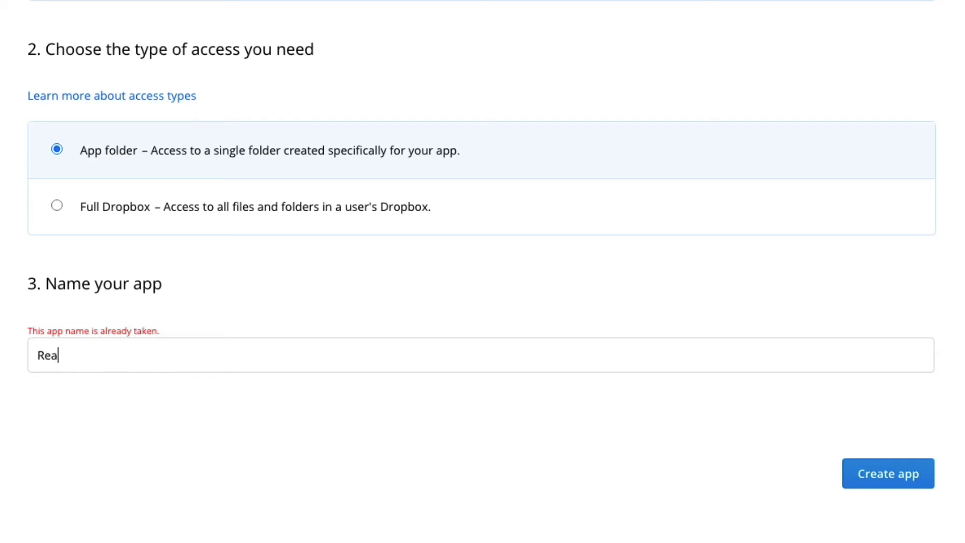
type("Guy")
left_click(889, 478)
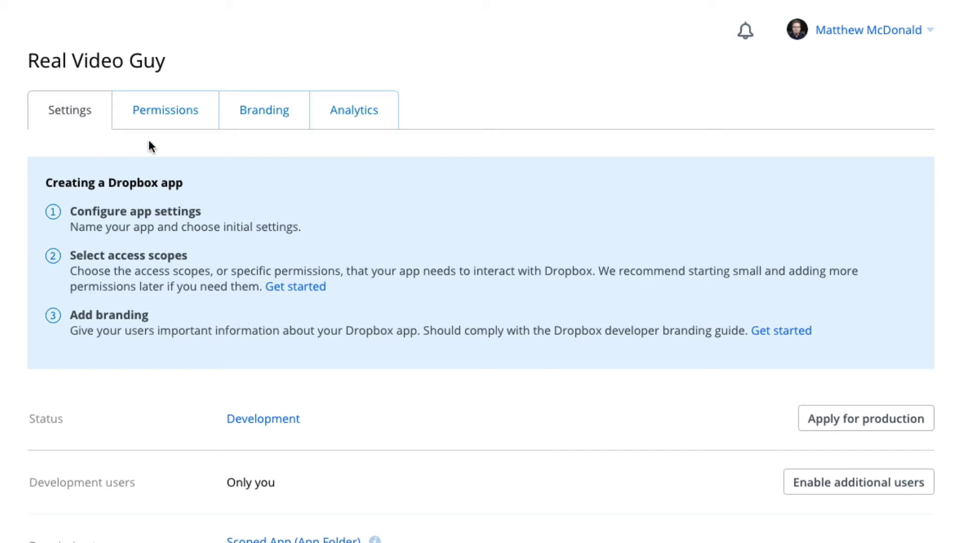
Step: Enable the files.metadata.write, files.content.read and file_requests.write scopes and submit the permissions
left_click(163, 119)
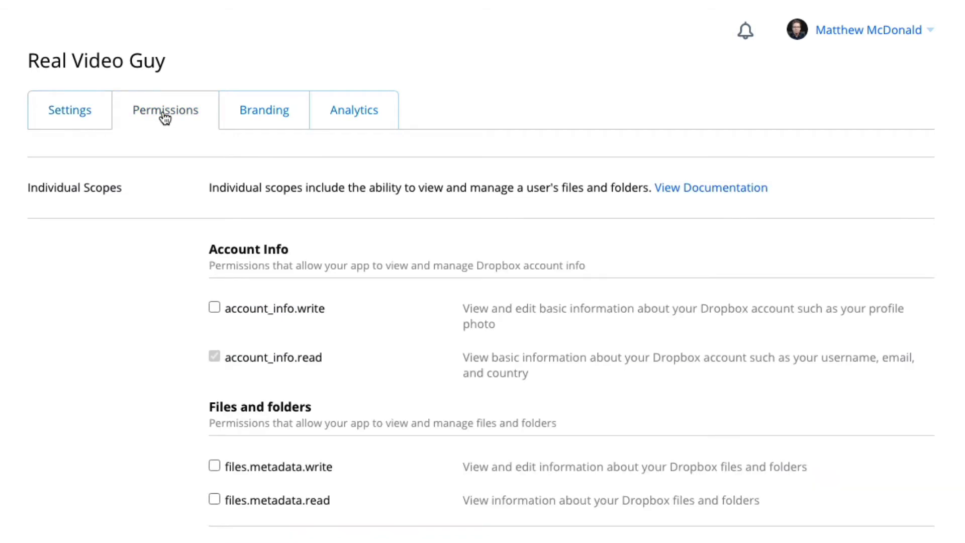
scroll(148, 218, "down", 3)
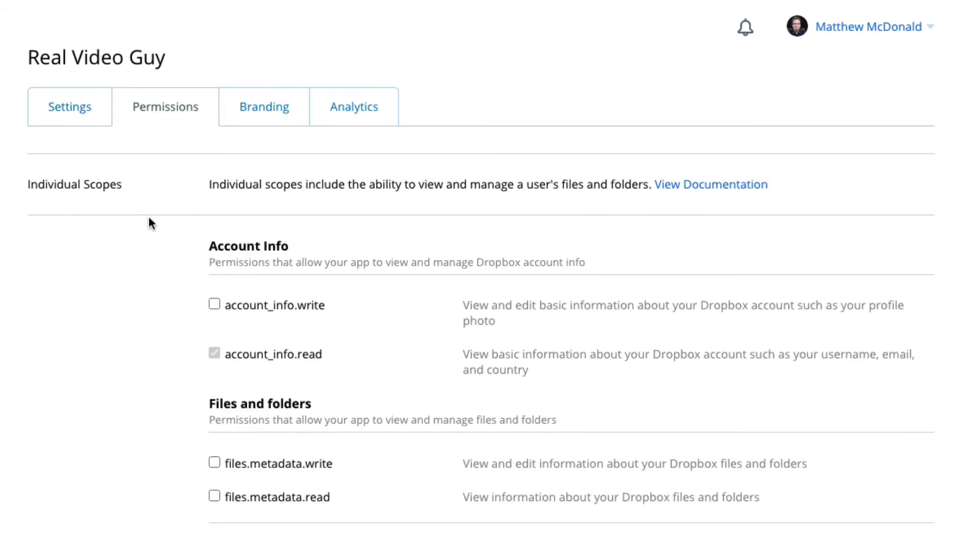
scroll(143, 216, "down", 3)
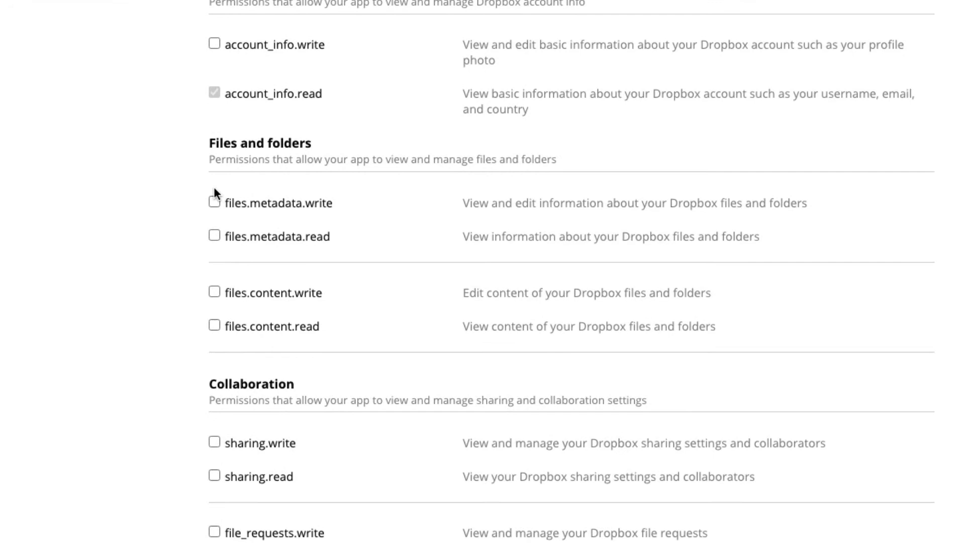
left_click(215, 194)
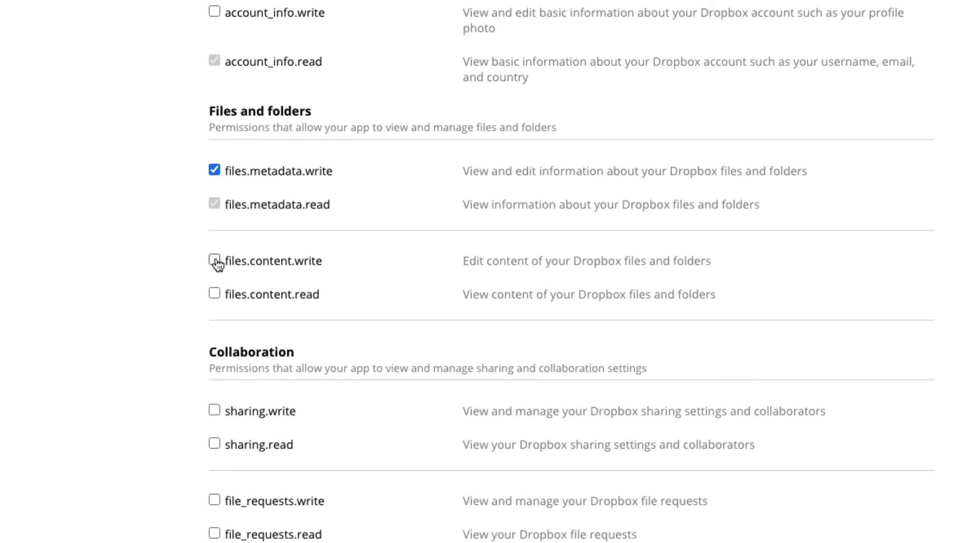
left_click(216, 294)
scroll(189, 286, "down", 3)
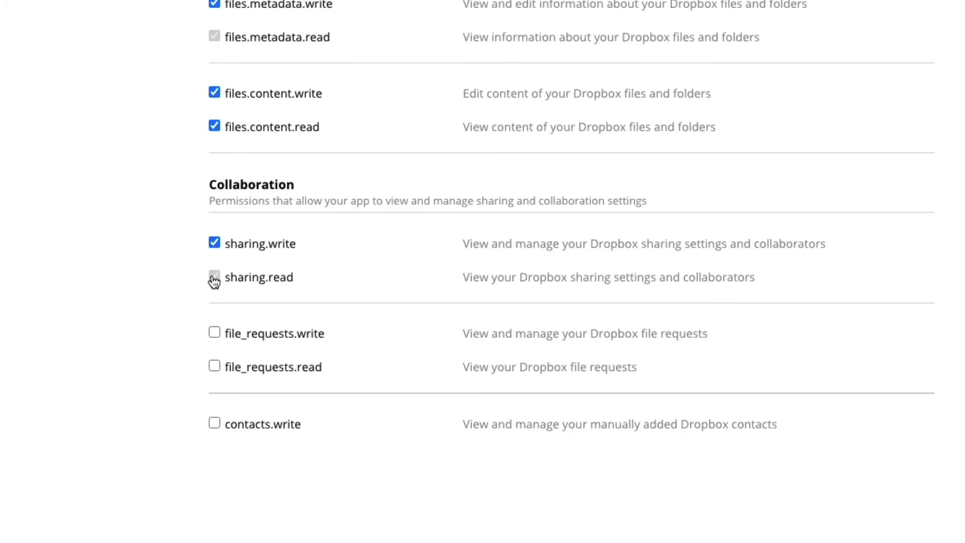
left_click(214, 333)
scroll(333, 386, "down", 3)
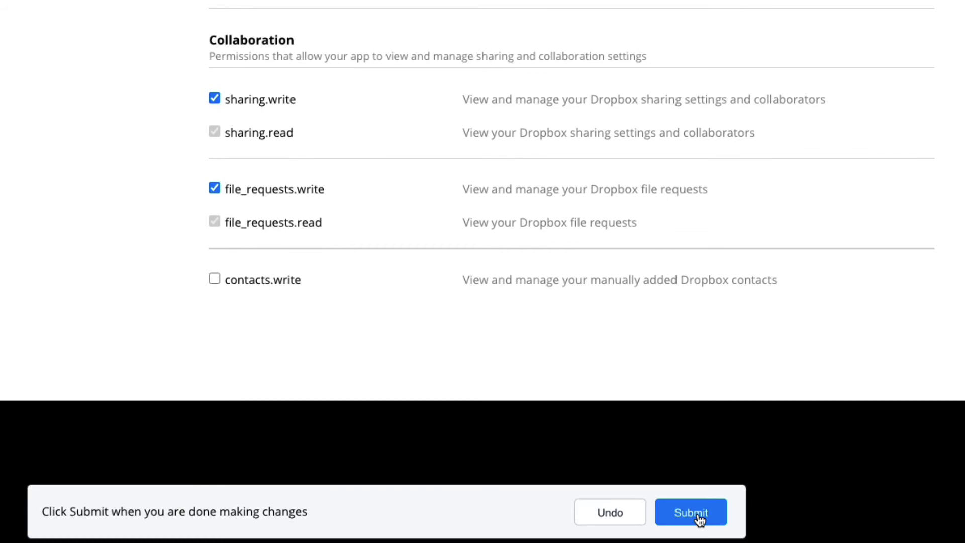
left_click(700, 517)
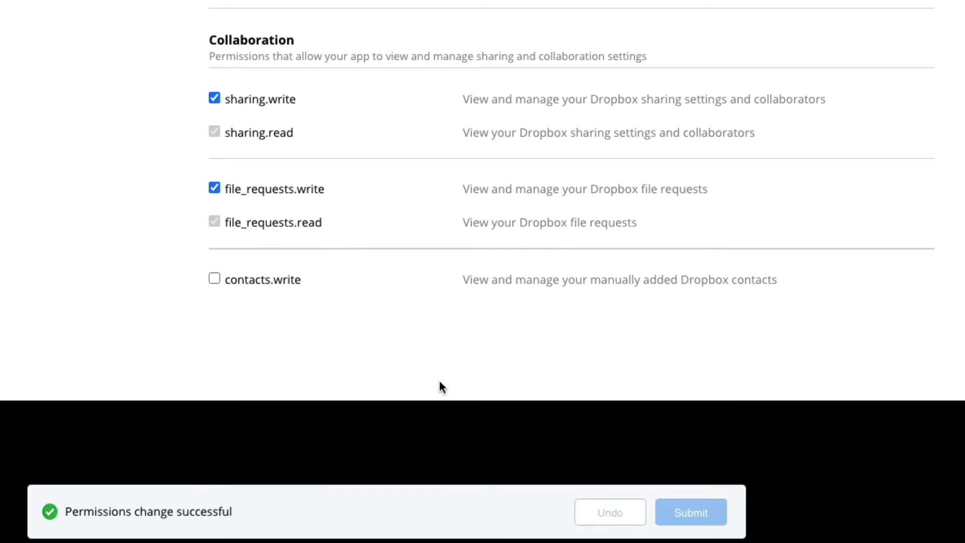
scroll(409, 358, "up", 9)
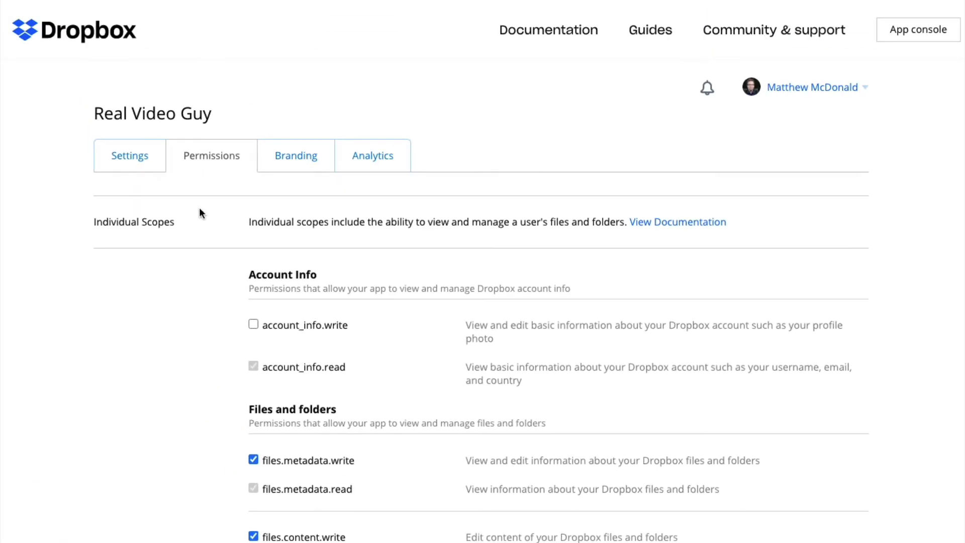
Step: In the app's Settings, set Access token expiration to No expiration
left_click(129, 157)
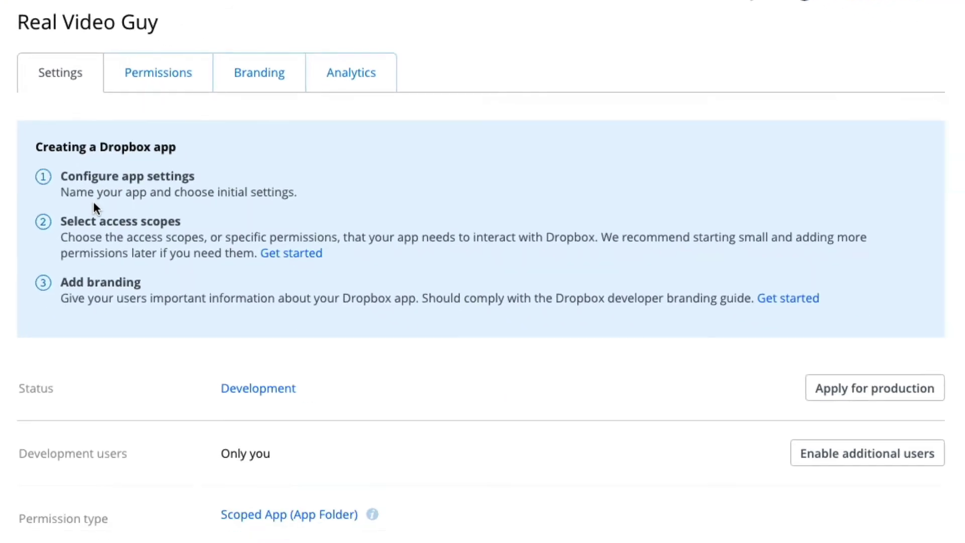
scroll(162, 321, "down", 5)
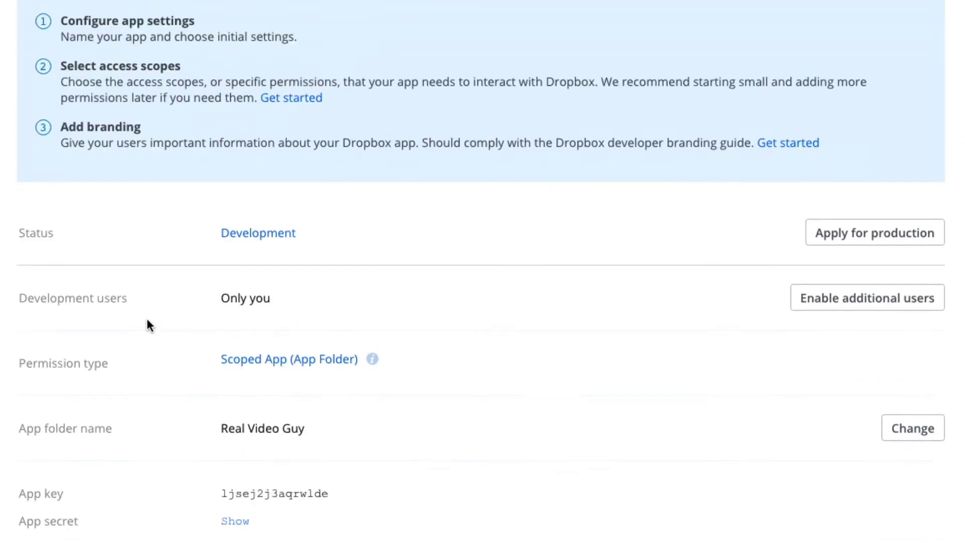
scroll(141, 319, "down", 2)
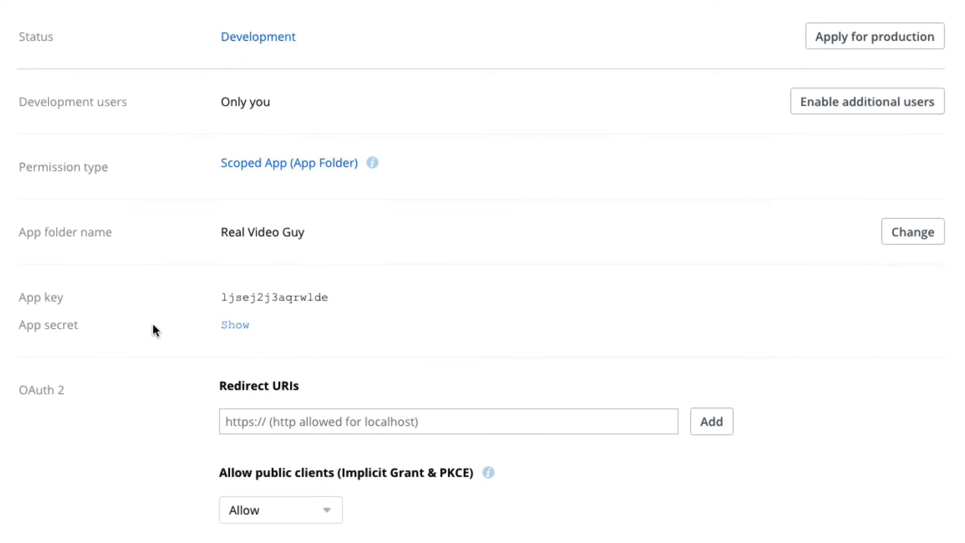
scroll(153, 327, "down", 2)
scroll(111, 338, "down", 2)
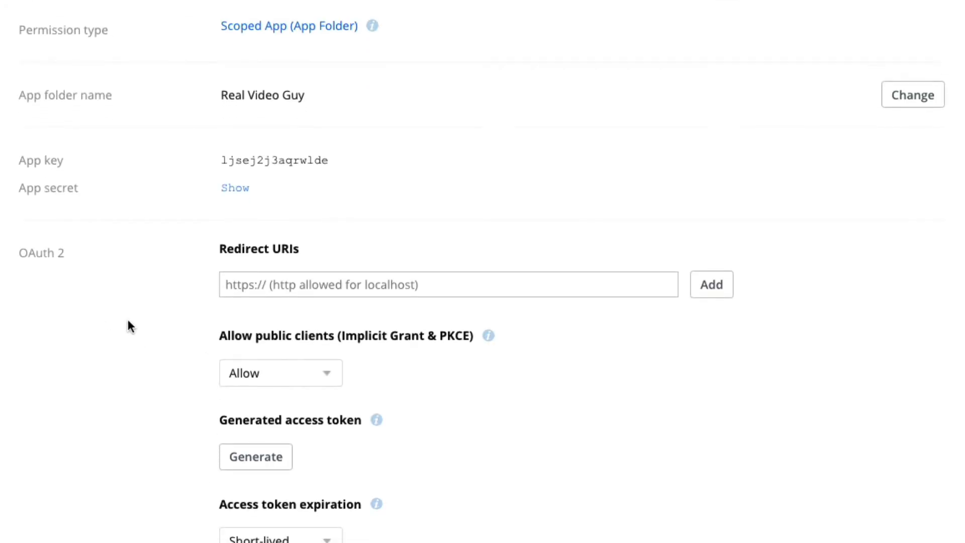
scroll(153, 399, "down", 3)
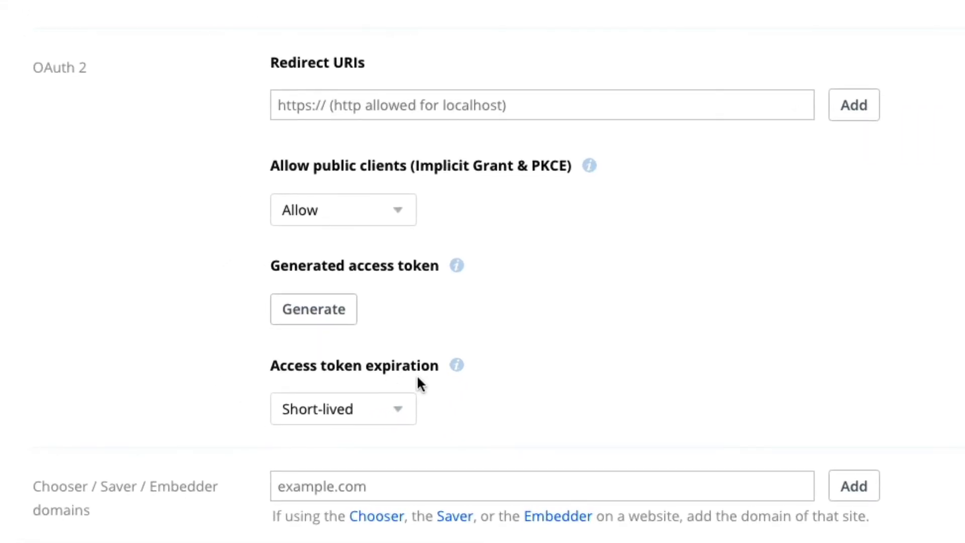
left_click(381, 409)
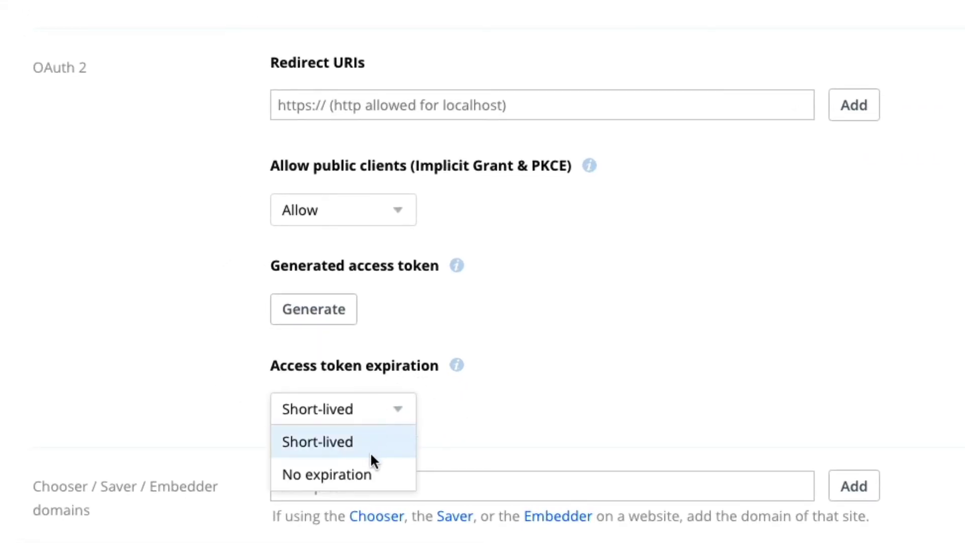
left_click(370, 473)
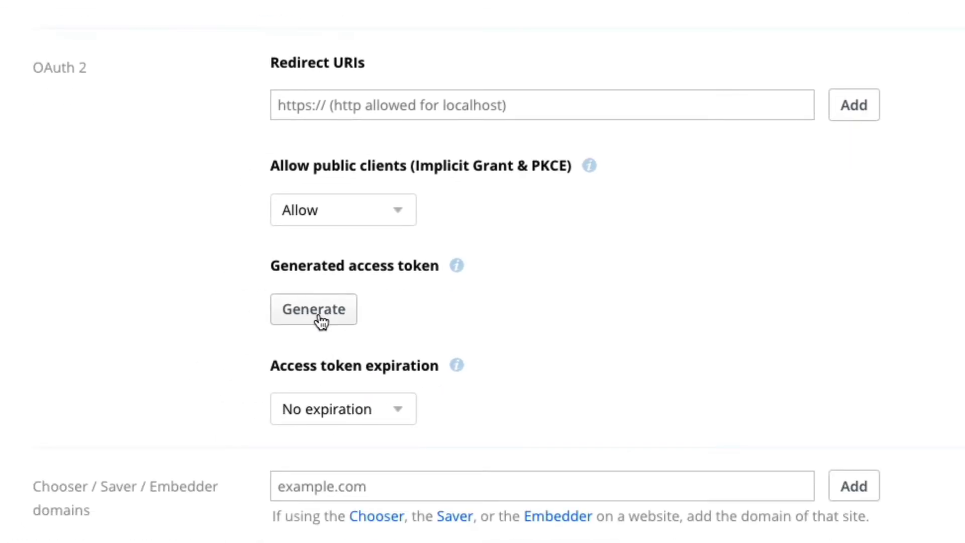
Step: Generate a new access token and copy it
left_click(219, 541)
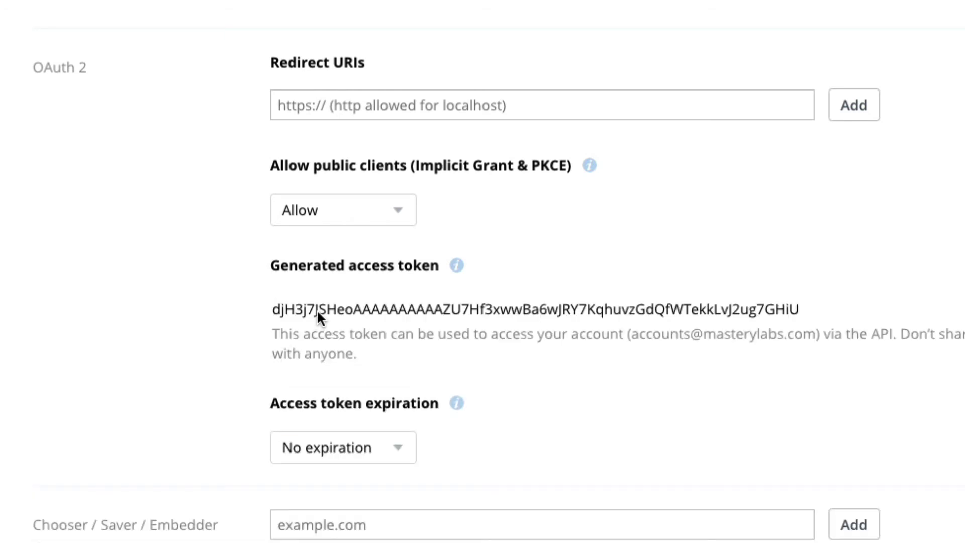
double_click(298, 309)
key("ctrl+c")
right_click(506, 314)
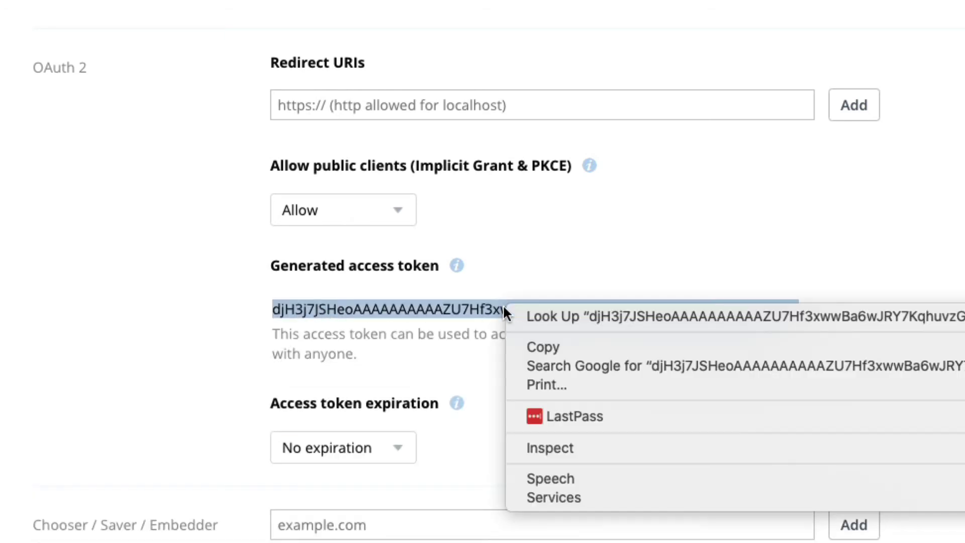
left_click(527, 345)
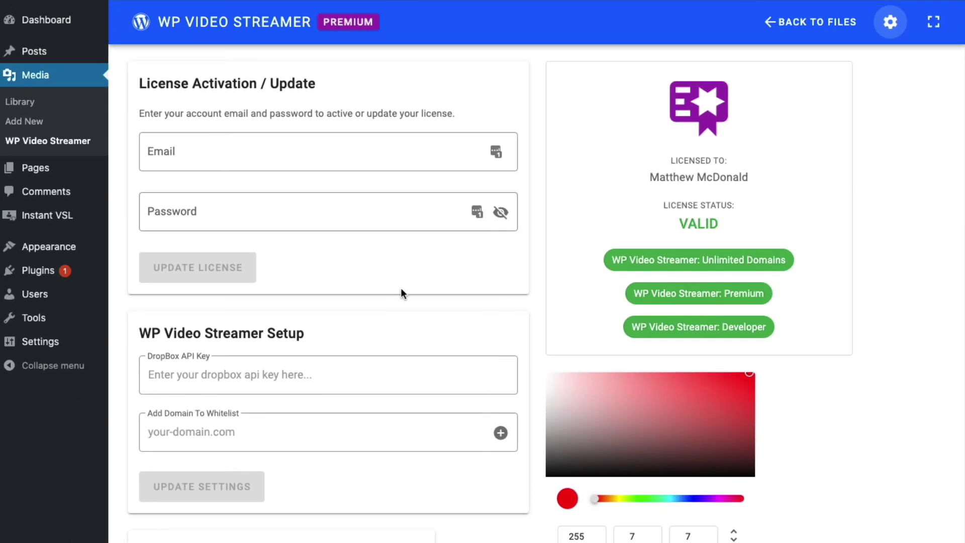
Step: Paste the Dropbox access token into the DropBox API Key field and update the settings
left_click(327, 379)
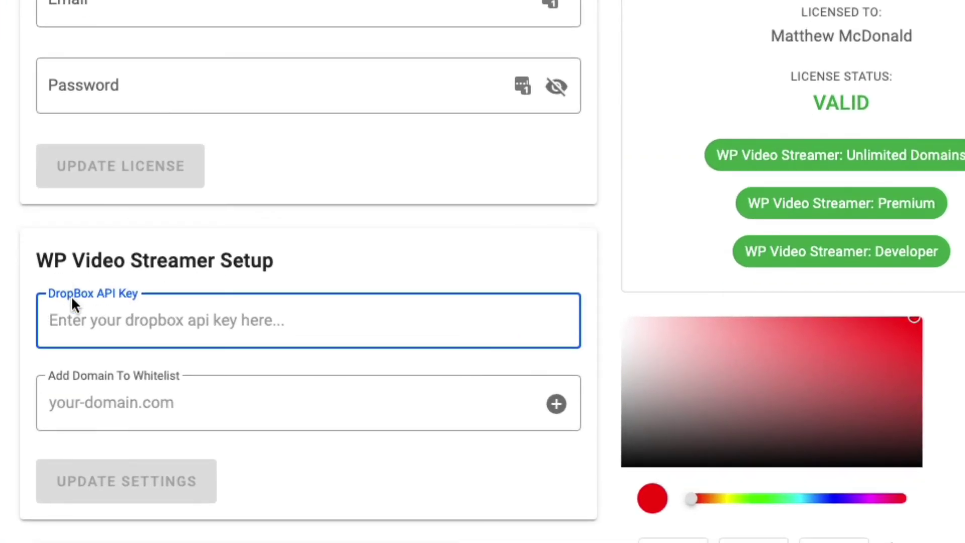
key("ctrl+v")
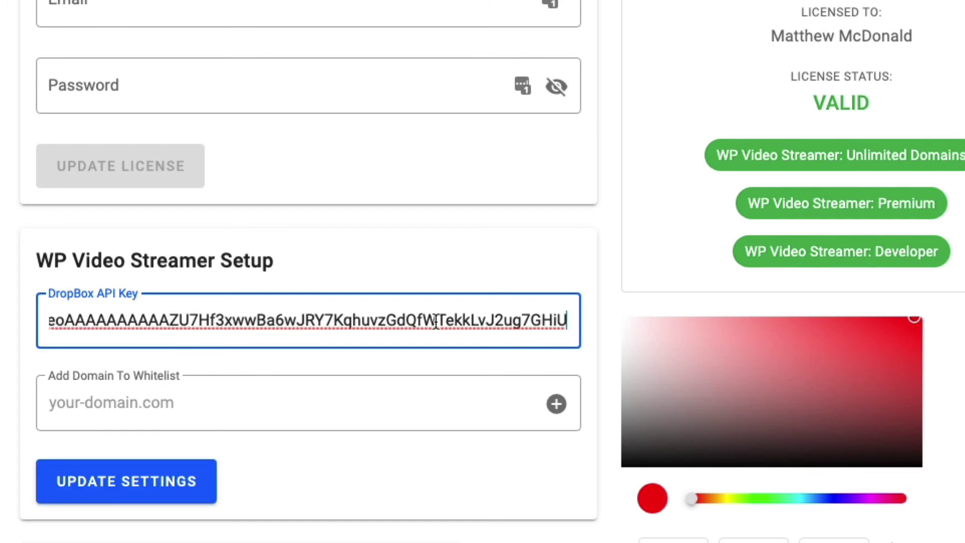
left_click(161, 496)
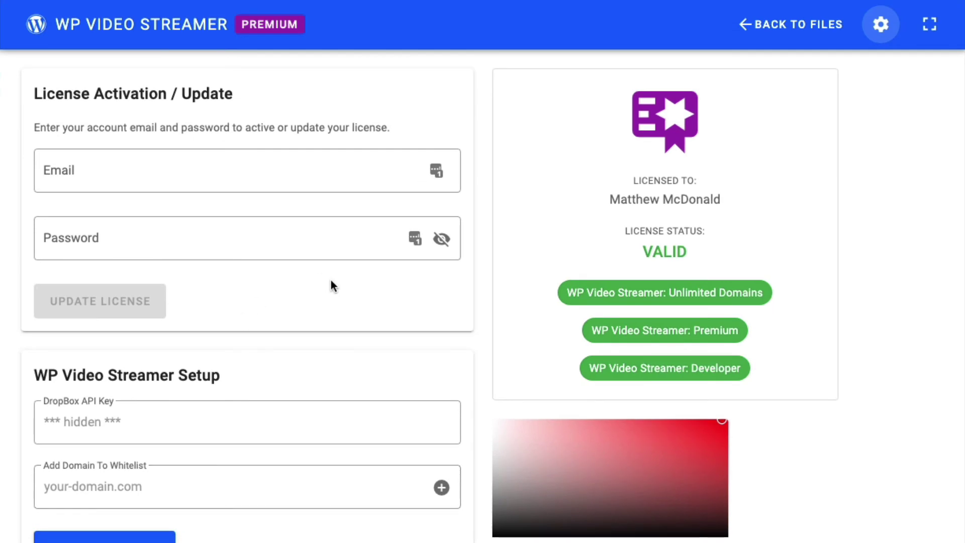
Step: Upload 'Instant VSL Tutorial- The Builder.mp4' from Finder into the Dropbox videos list
left_click(801, 34)
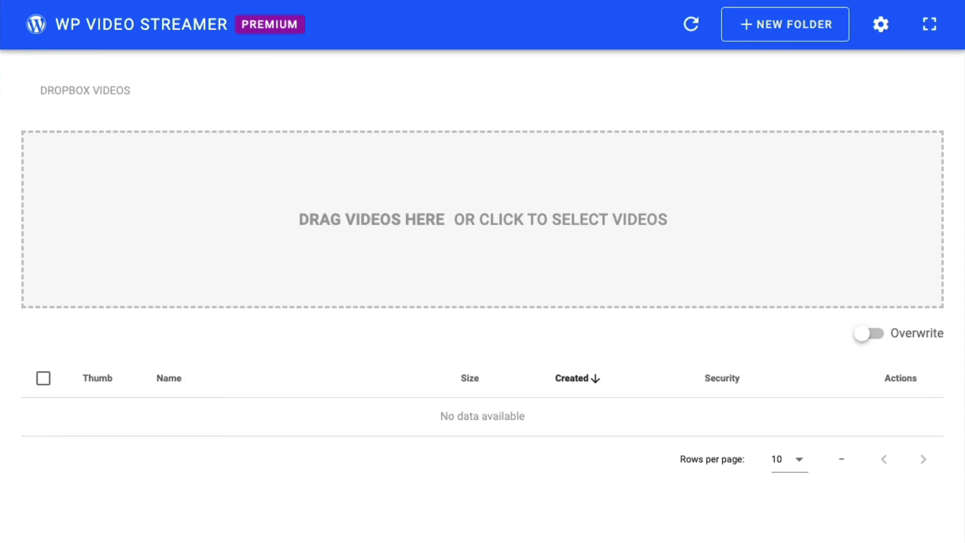
key("super+Tab")
left_click_drag(948, 123, 363, 215)
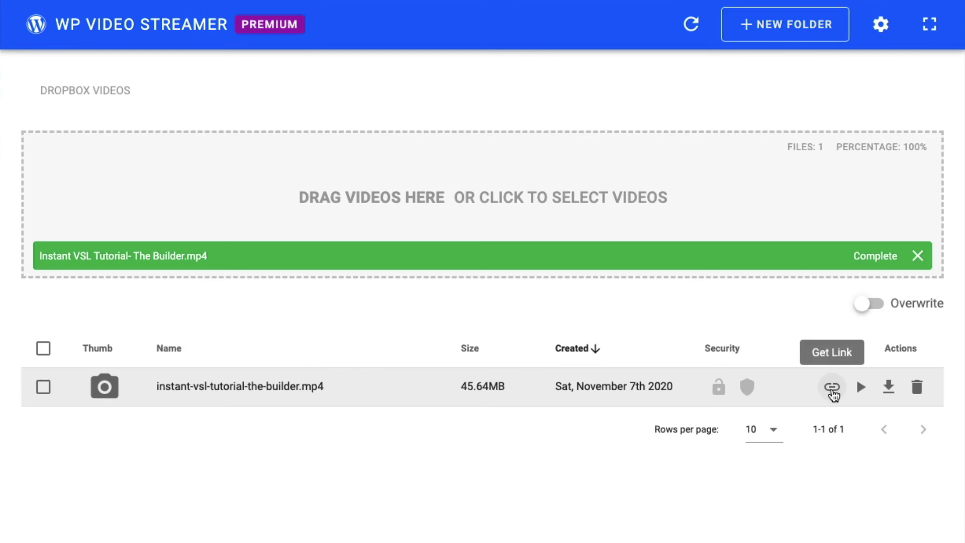
Step: Open the uploaded video's stream link dialog and copy the link
left_click(833, 390)
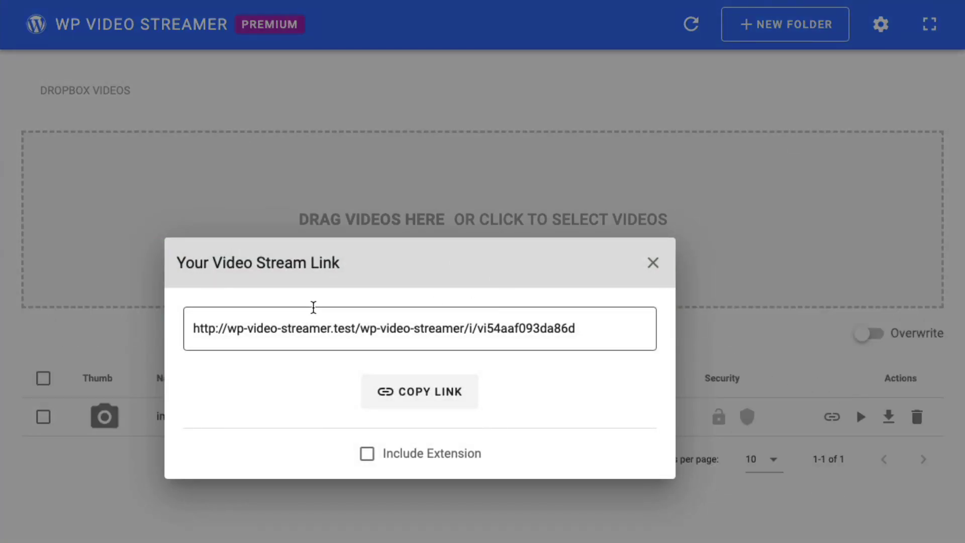
left_click(427, 386)
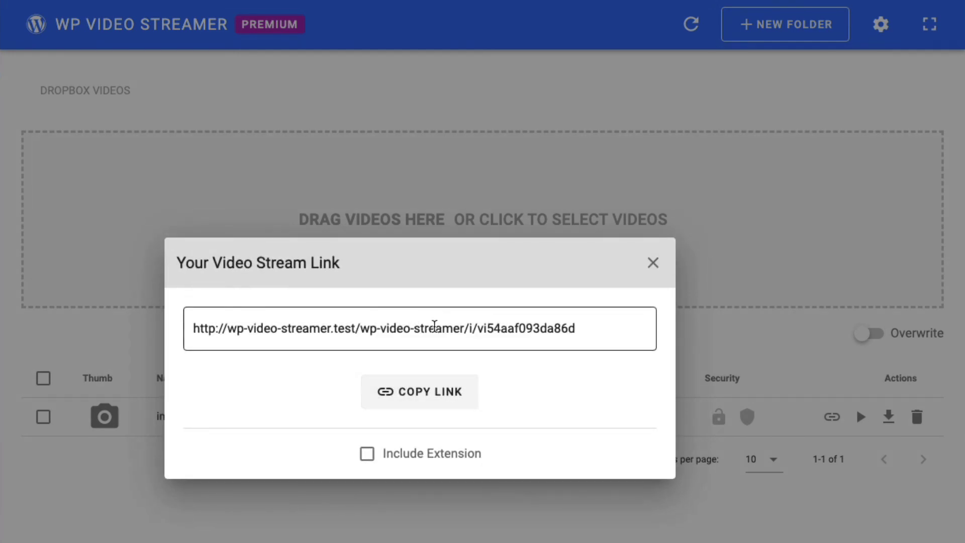